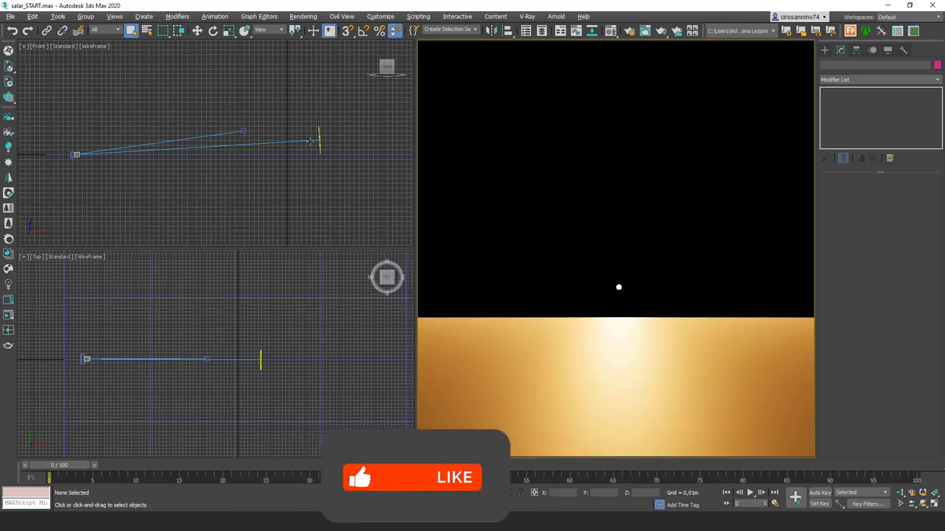
# Add a CoronaSky environment to the Corona Sun and set tone-mapping Simple Exposure to -3
pyautogui.click(319, 140)
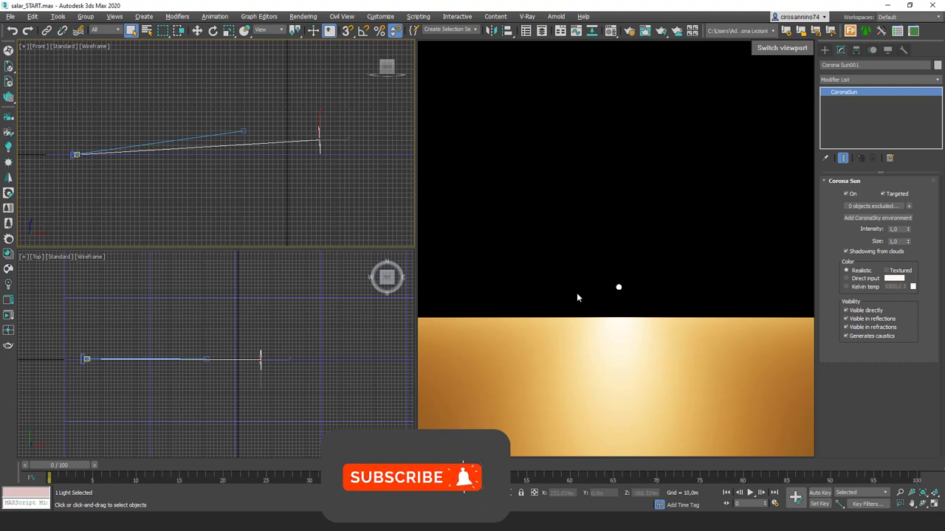
pyautogui.click(854, 219)
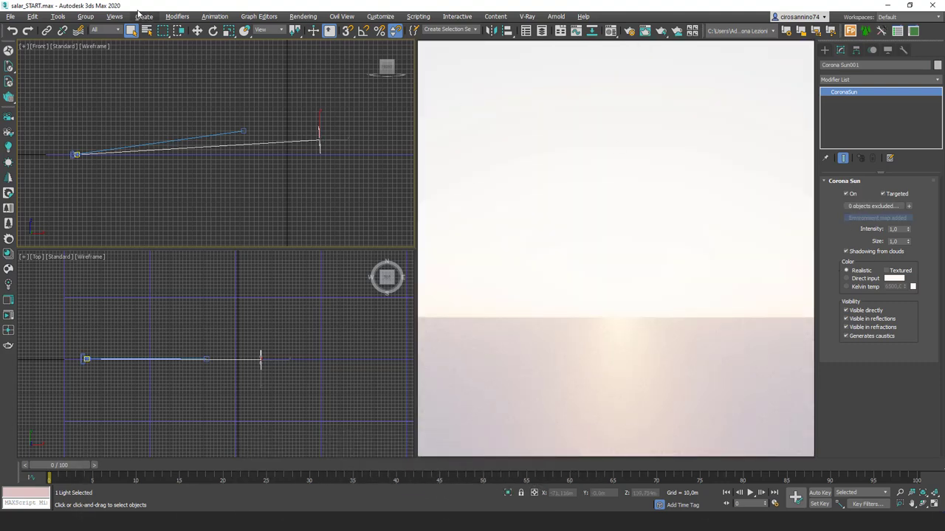
pyautogui.click(633, 30)
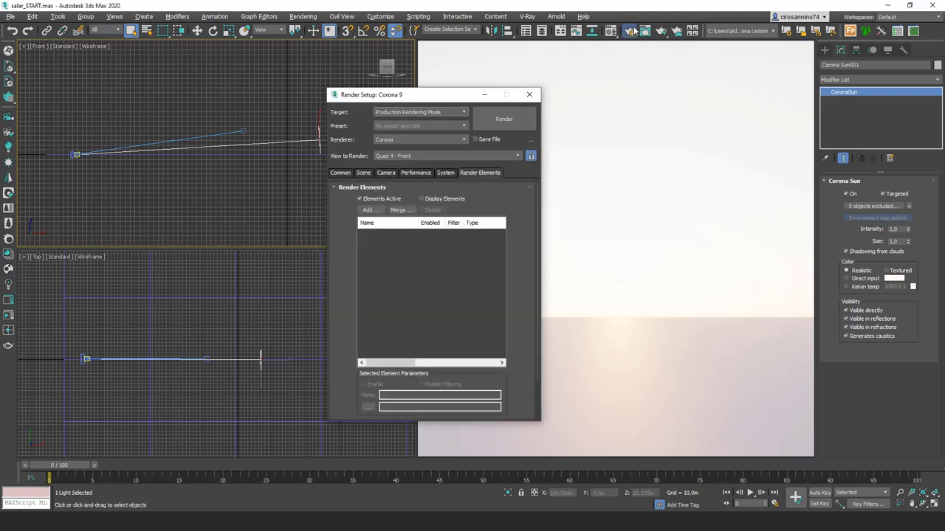
pyautogui.click(386, 173)
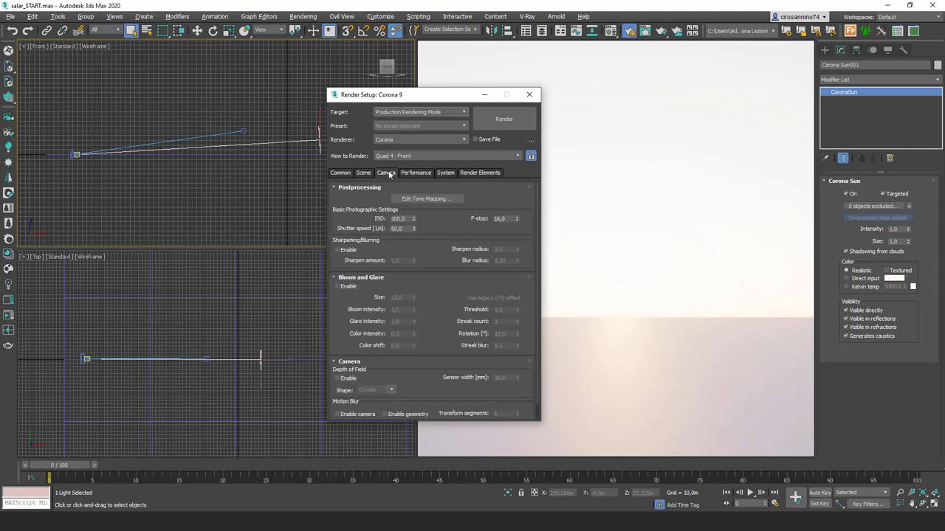
pyautogui.click(417, 198)
pyautogui.click(495, 136)
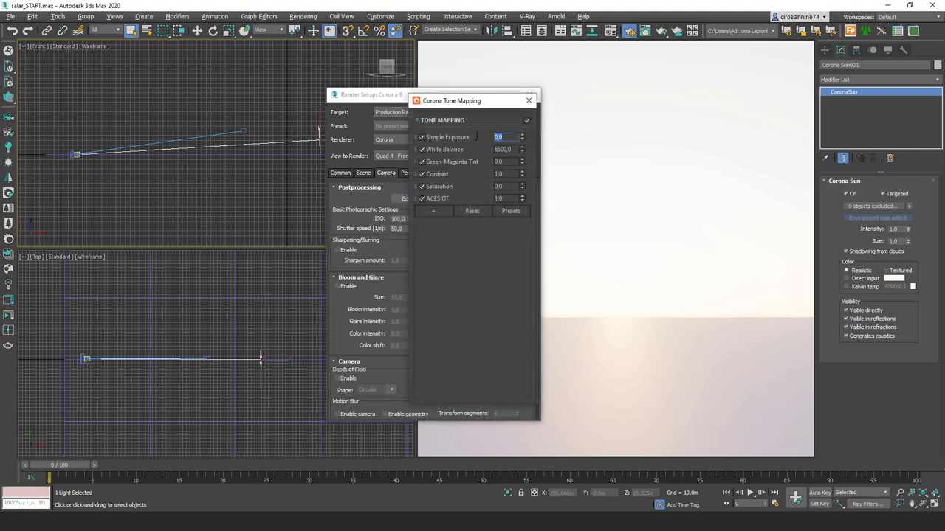
pyautogui.write('-3')
pyautogui.press('Return')
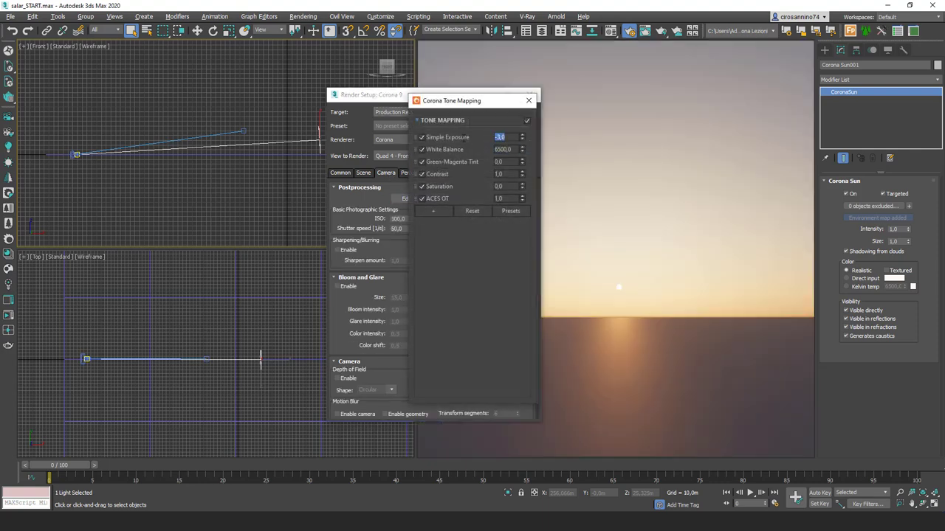
pyautogui.click(528, 100)
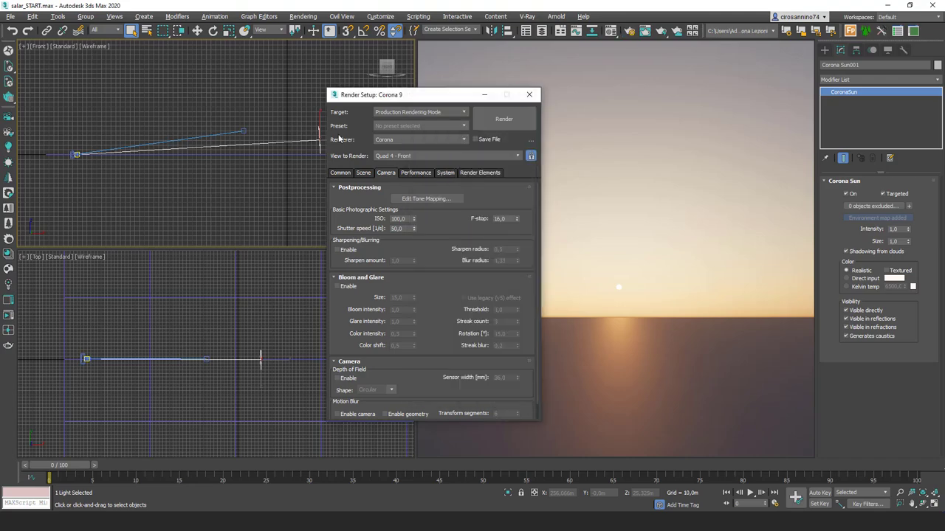
pyautogui.press('F10')
pyautogui.click(243, 131)
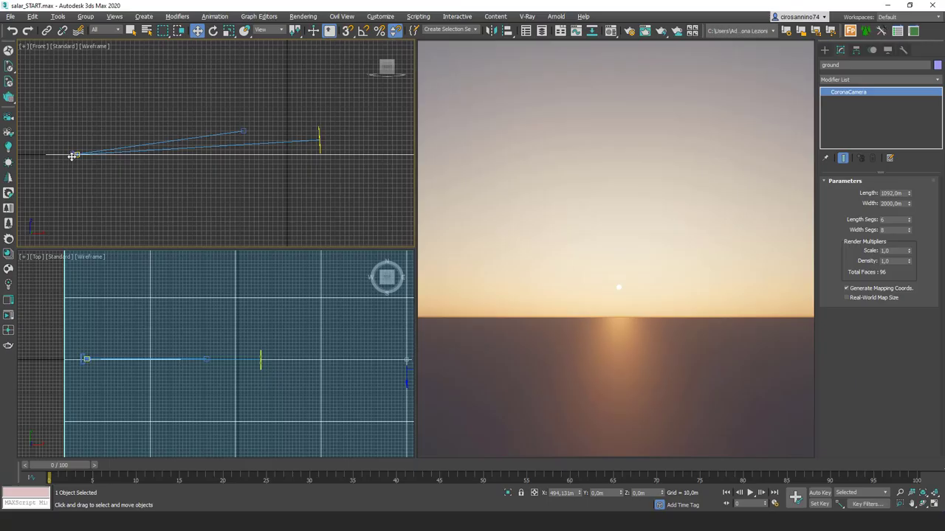
# Set the camera target's Z height to 0,5 m
pyautogui.click(73, 155)
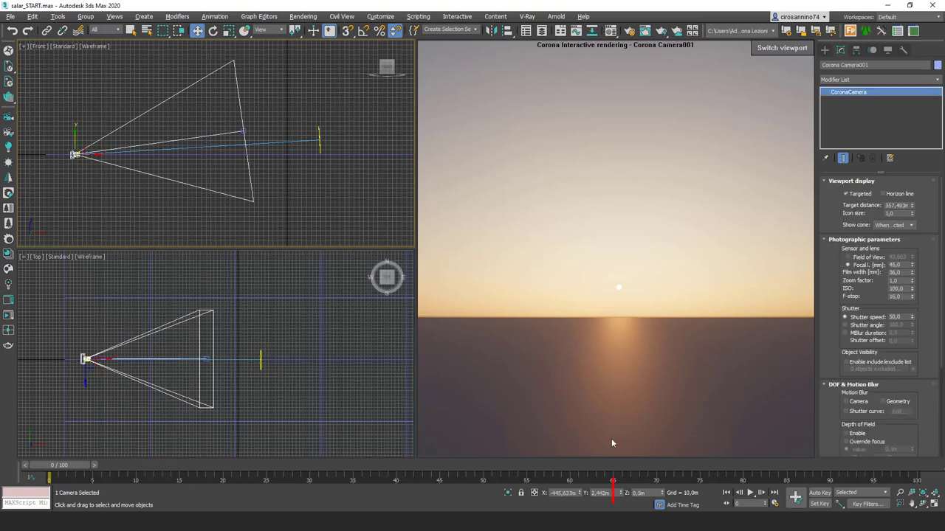
pyautogui.click(637, 493)
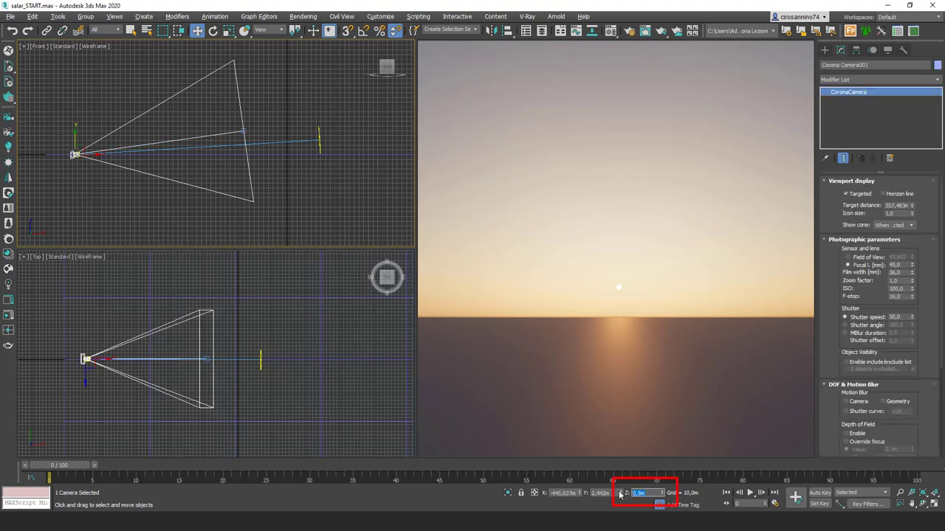
pyautogui.click(244, 132)
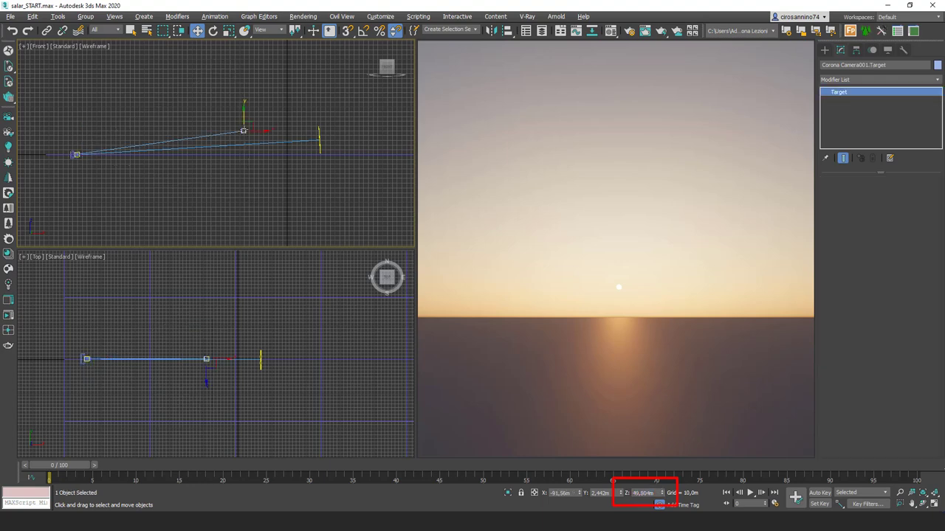
pyautogui.click(643, 493)
pyautogui.press('Return')
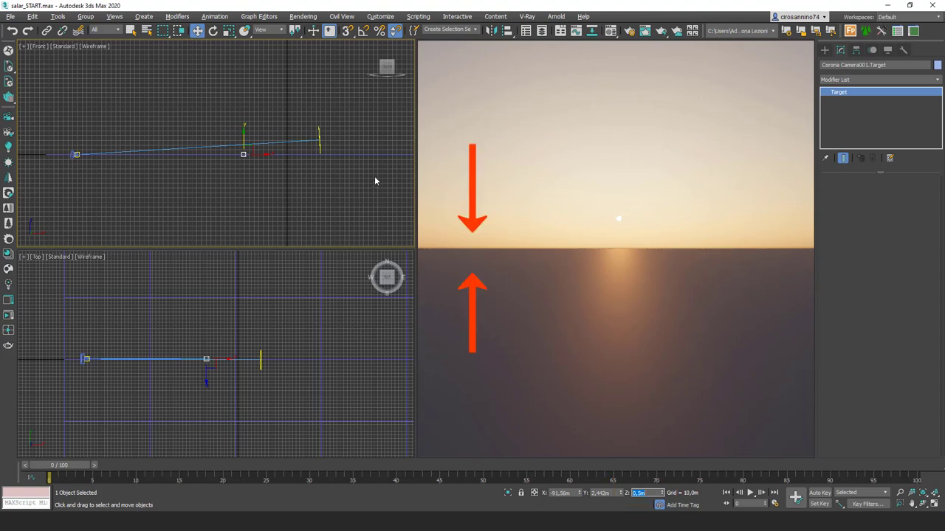
# Instance the Corona Sky environment map into the second Material Editor sample slot
pyautogui.click(611, 31)
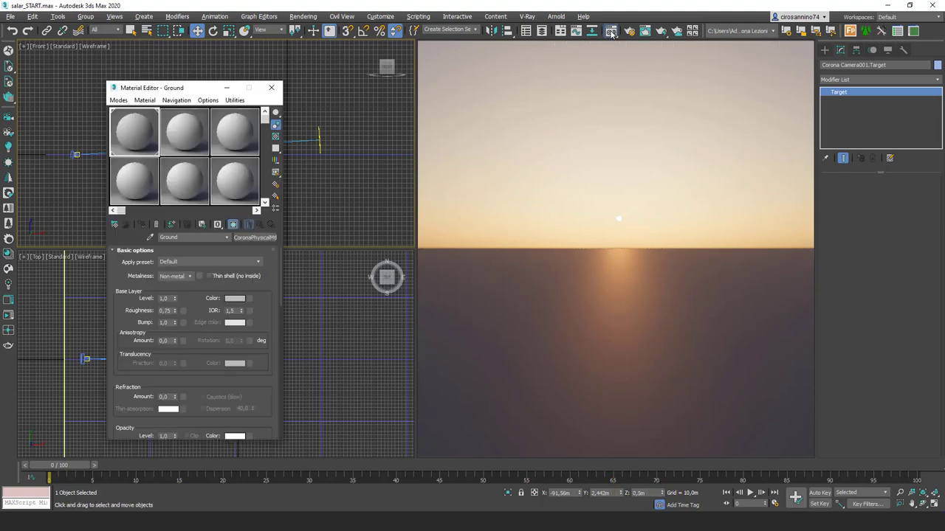
pyautogui.click(181, 146)
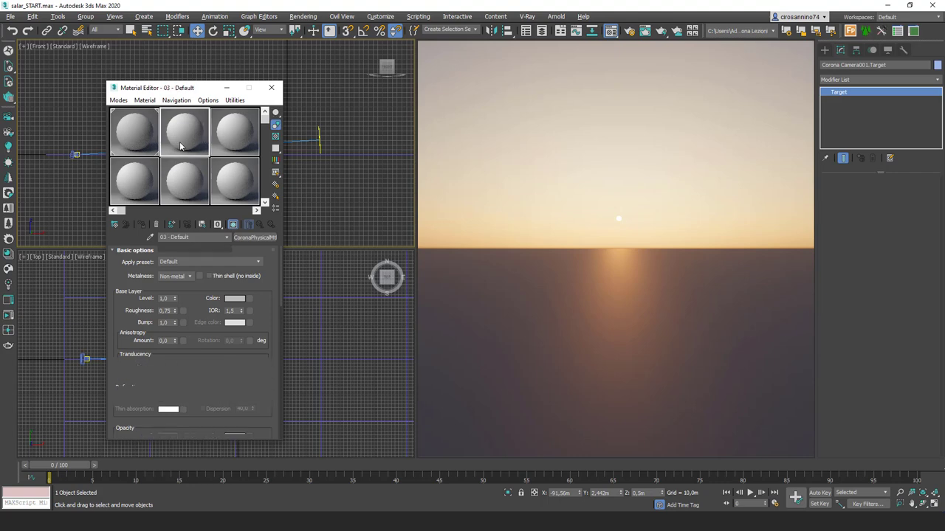
pyautogui.press('8')
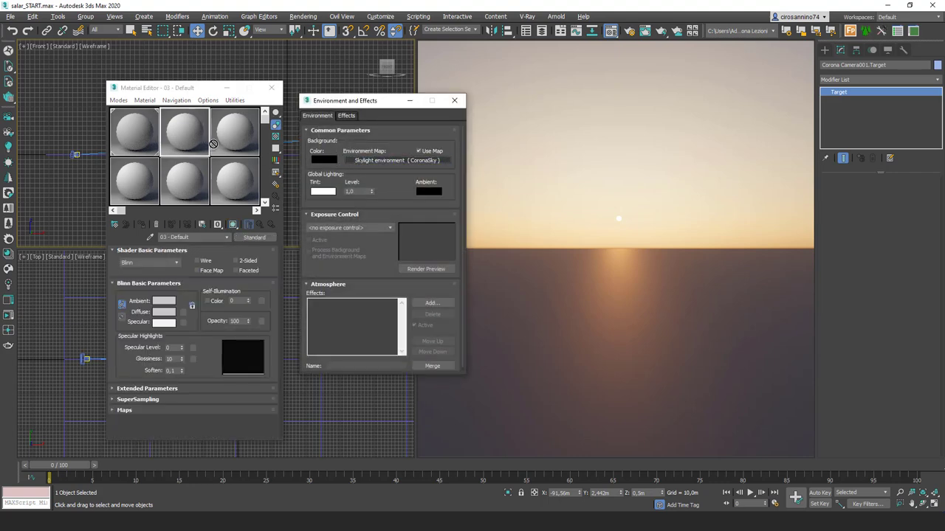
pyautogui.click(184, 136)
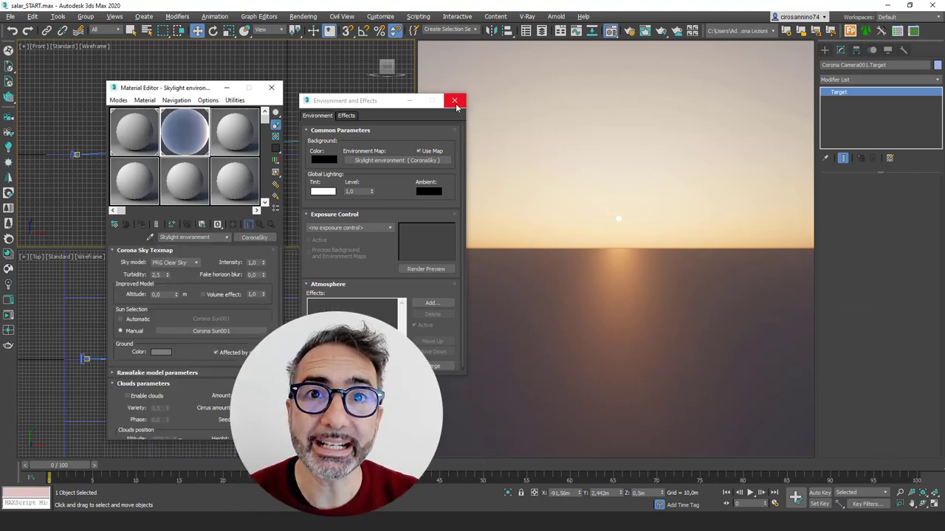
# Enable clouds in the Corona Sky map and set Fake horizon blur to 0.2
pyautogui.click(454, 101)
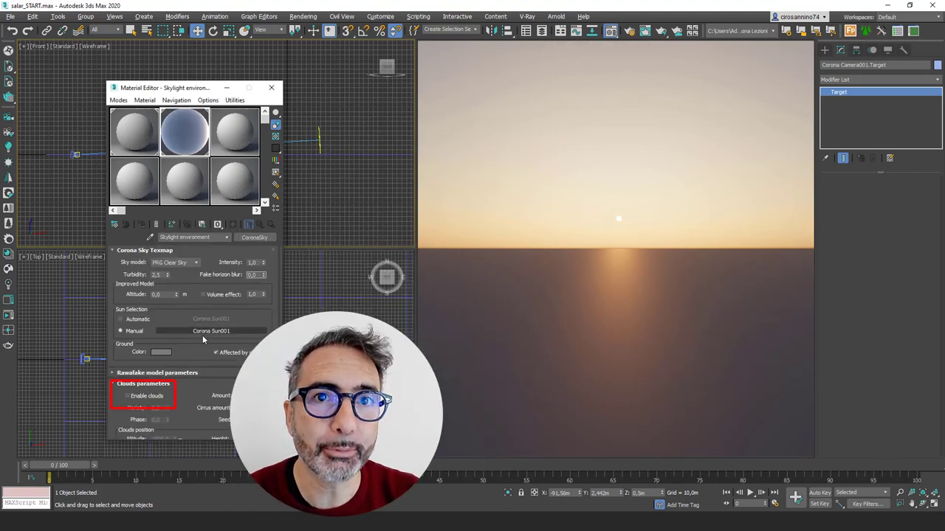
pyautogui.click(128, 397)
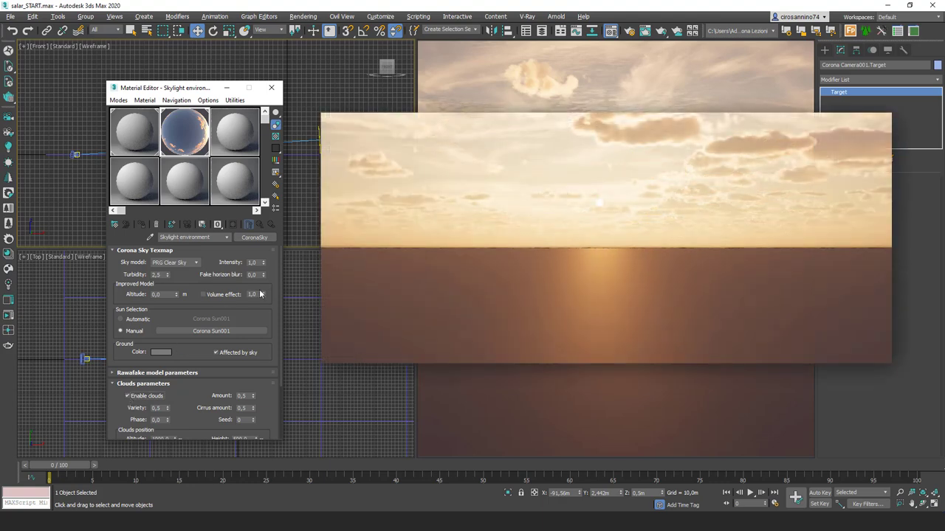
pyautogui.click(253, 275)
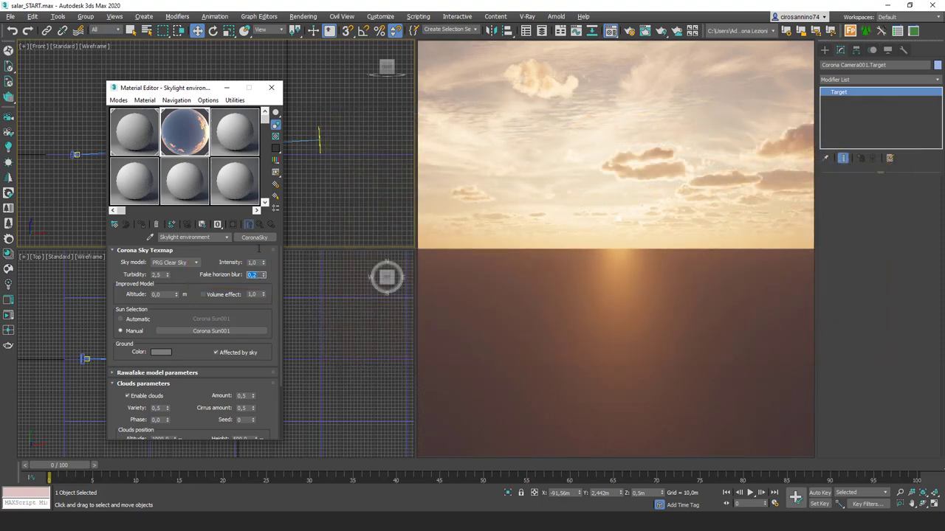
pyautogui.click(128, 135)
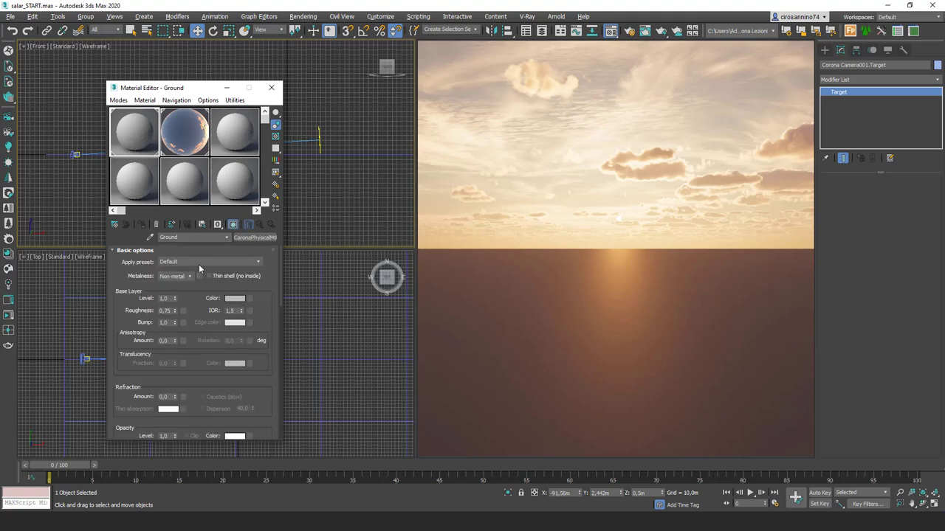
# Apply the Chrome preset to the Ground material and darken its base colour to RGB 47
pyautogui.click(199, 264)
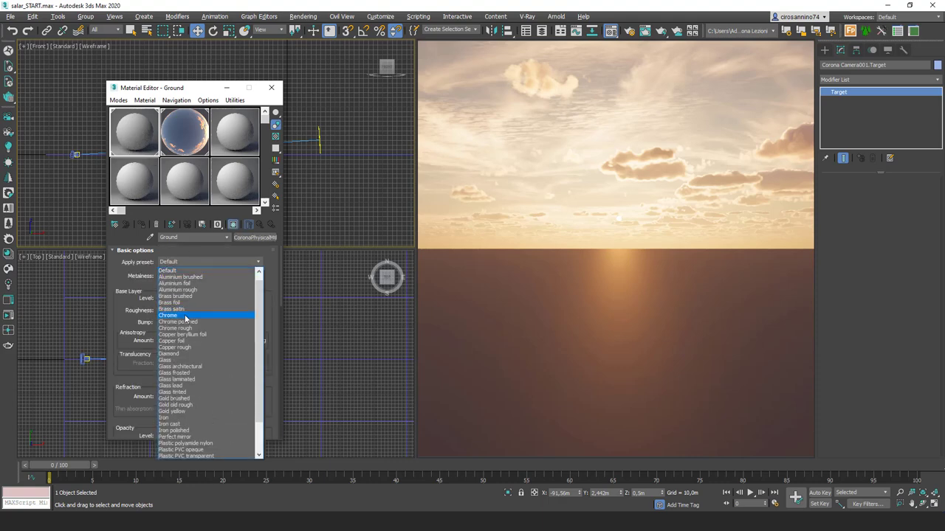
pyautogui.click(185, 316)
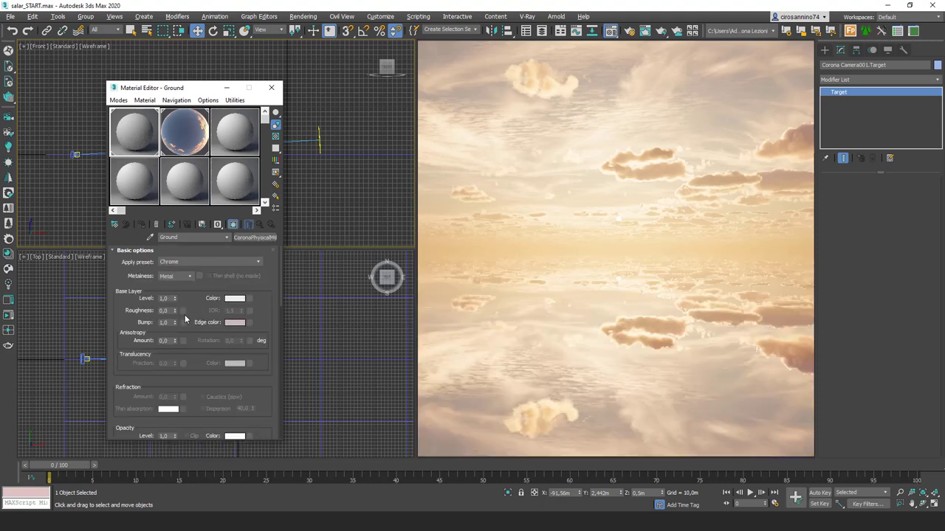
pyautogui.click(237, 299)
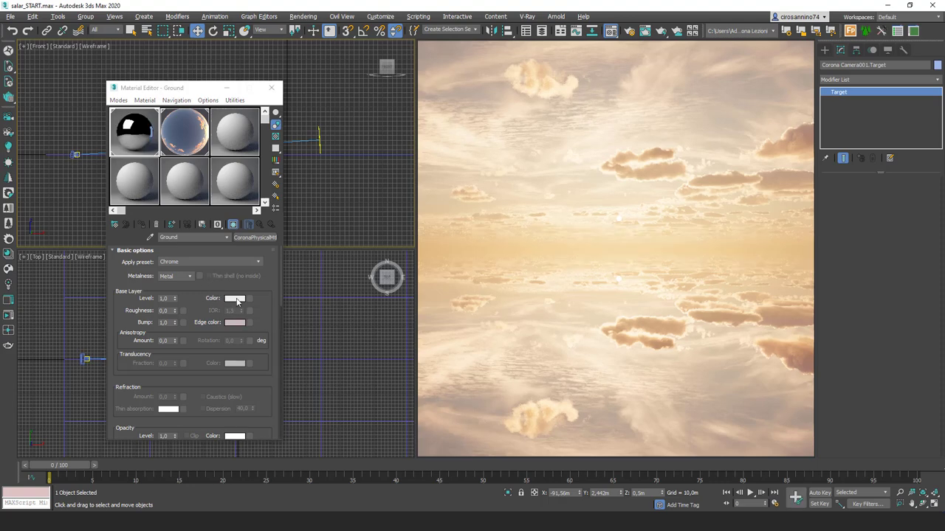
pyautogui.moveTo(292, 133); pyautogui.dragTo(292, 85)
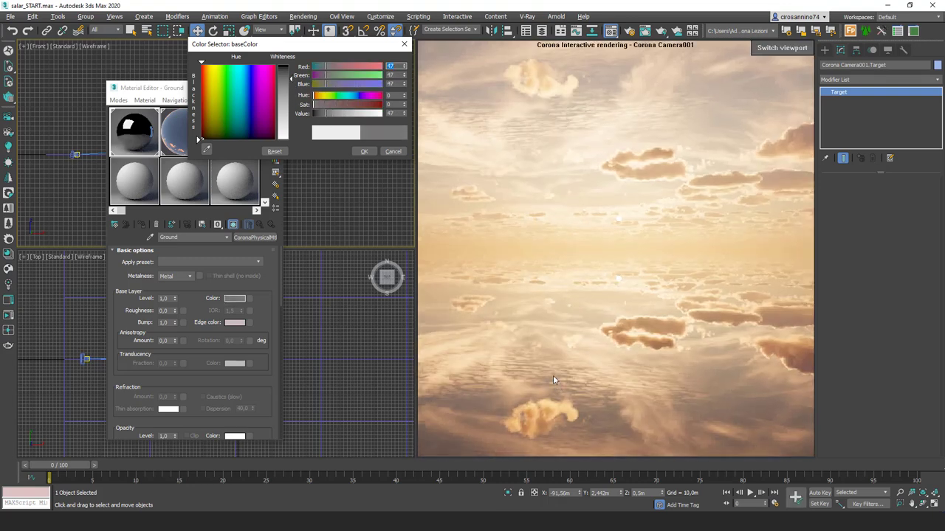
pyautogui.click(364, 151)
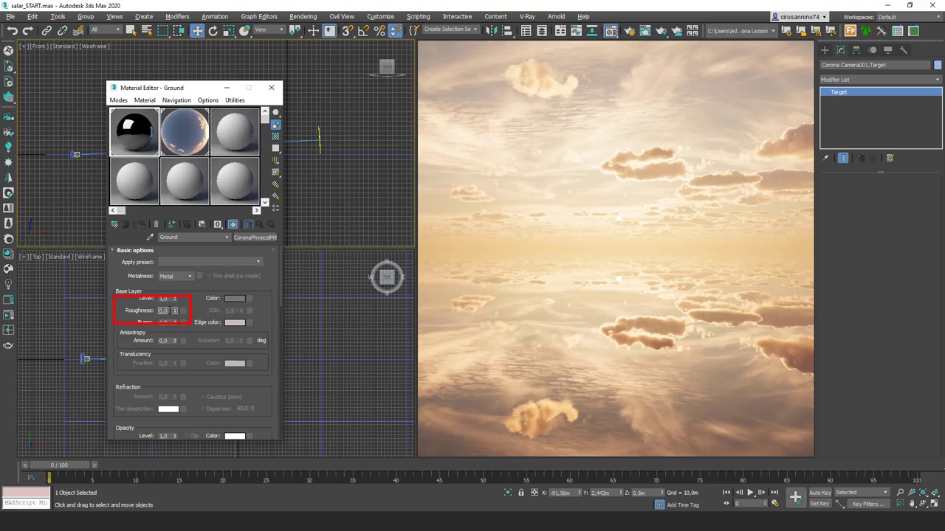
# Set the Ground material's roughness to 0,05
pyautogui.press('Return')
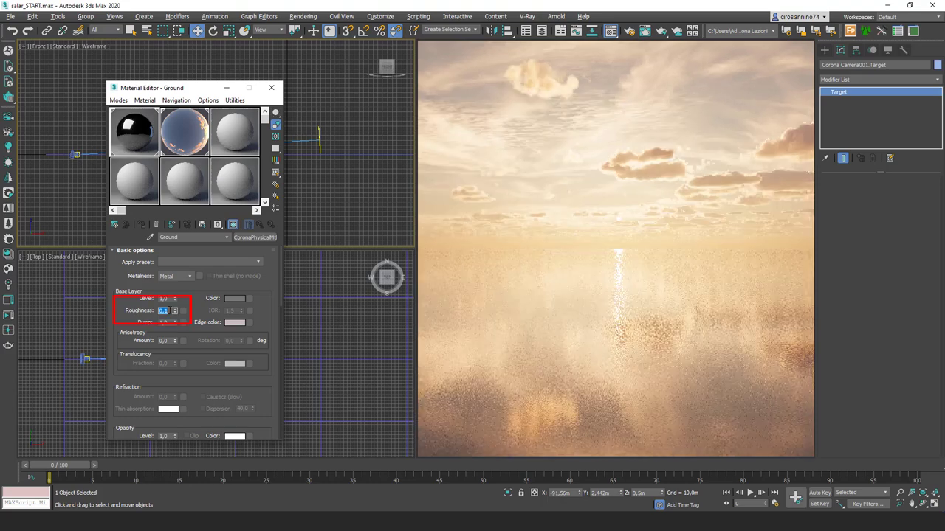
pyautogui.write('0,0')
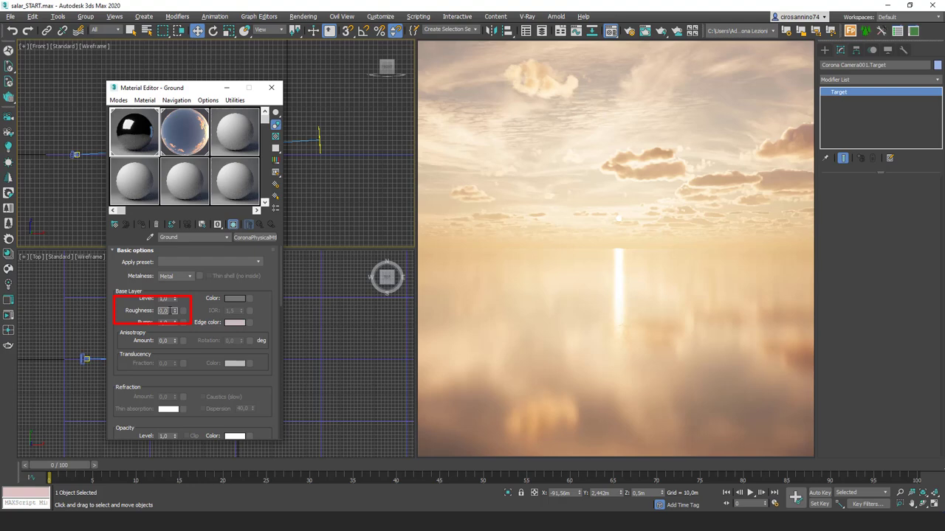
pyautogui.write('5')
pyautogui.press('Return')
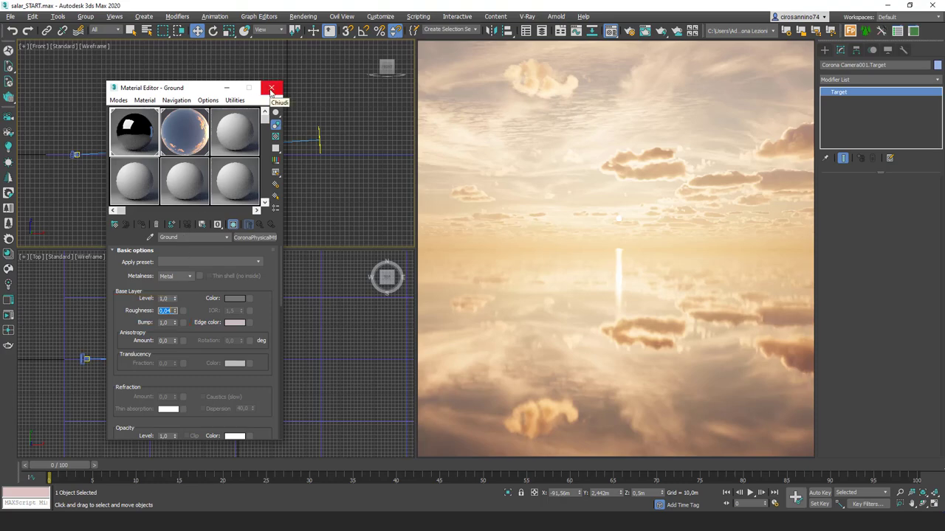
# Change Corona Camera001's focal length from 30 mm to 18 mm
pyautogui.click(271, 88)
pyautogui.click(74, 155)
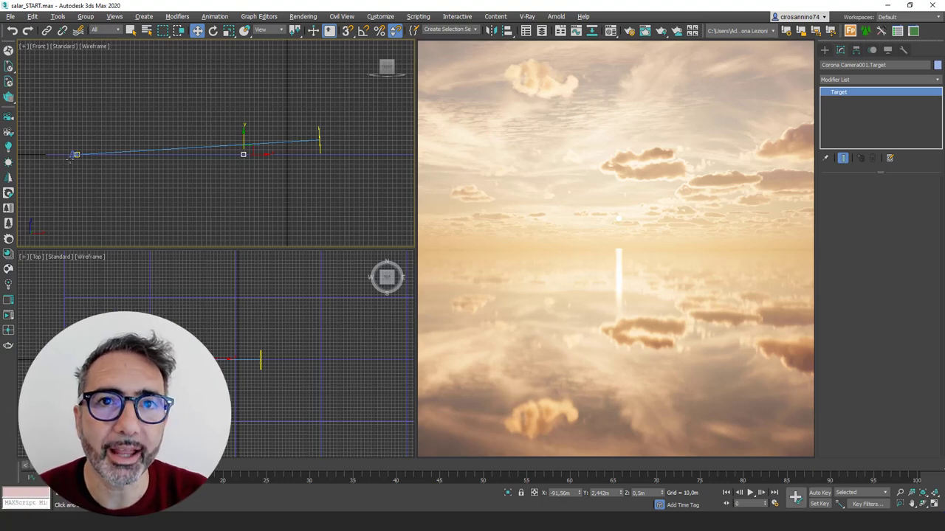
pyautogui.click(73, 155)
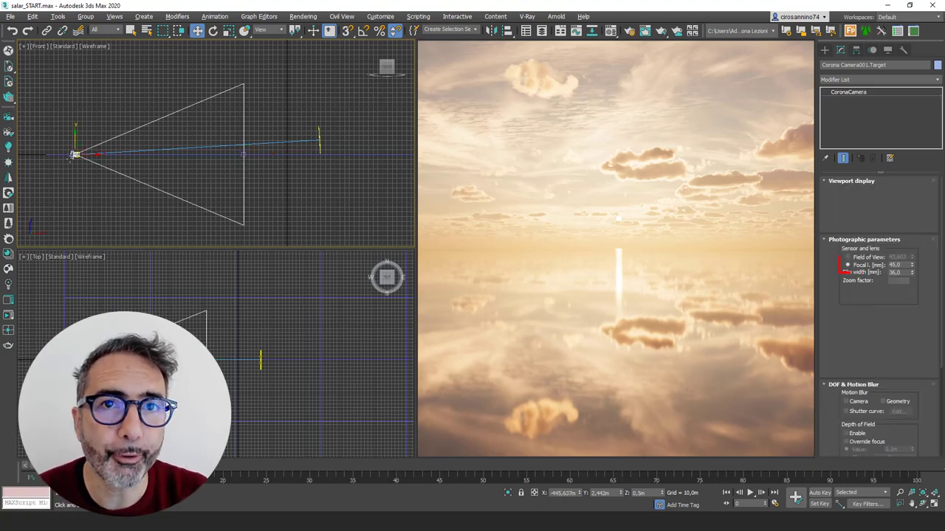
pyautogui.doubleClick(895, 264)
pyautogui.write('30')
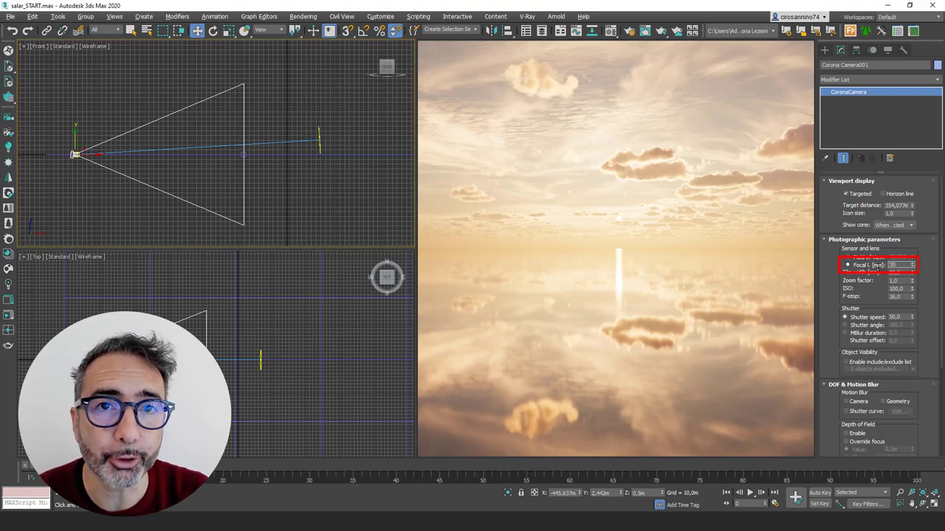
pyautogui.press('Return')
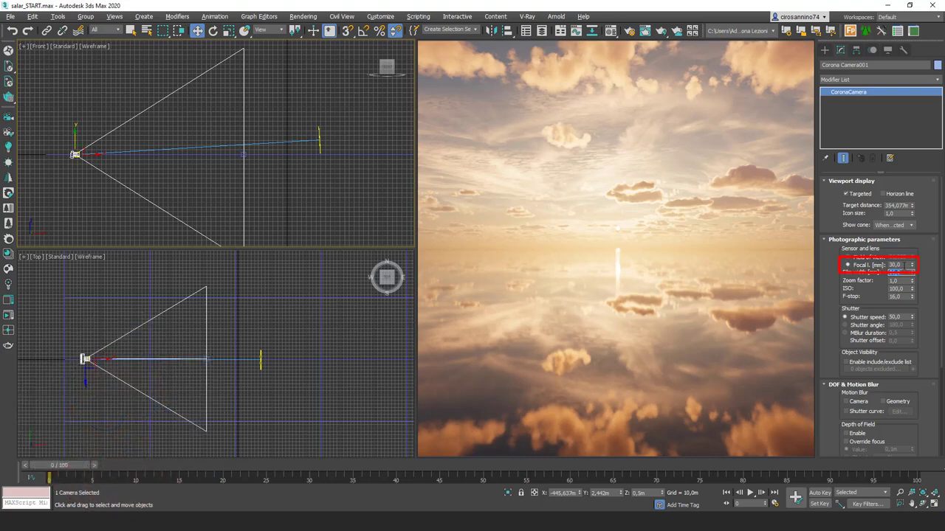
pyautogui.write('18')
pyautogui.press('Return')
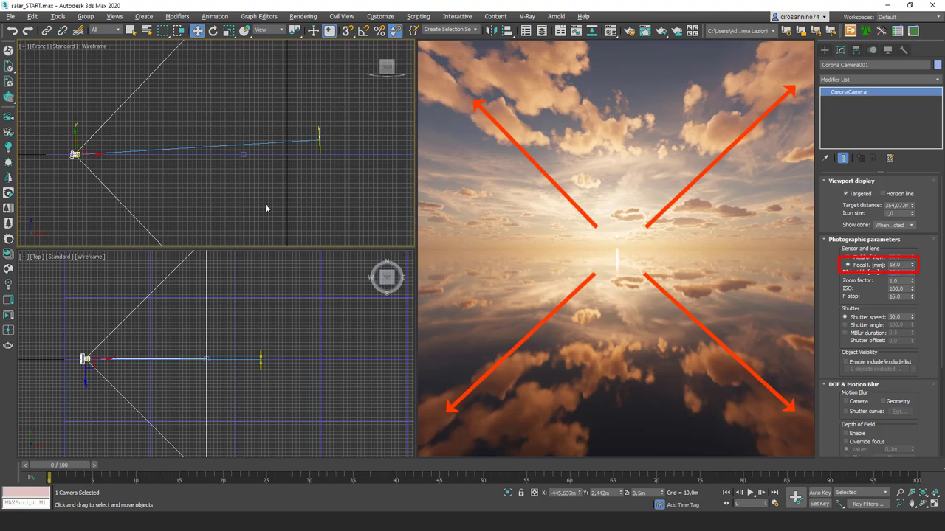
# Set Corona Sun001's size to 10
pyautogui.click(319, 137)
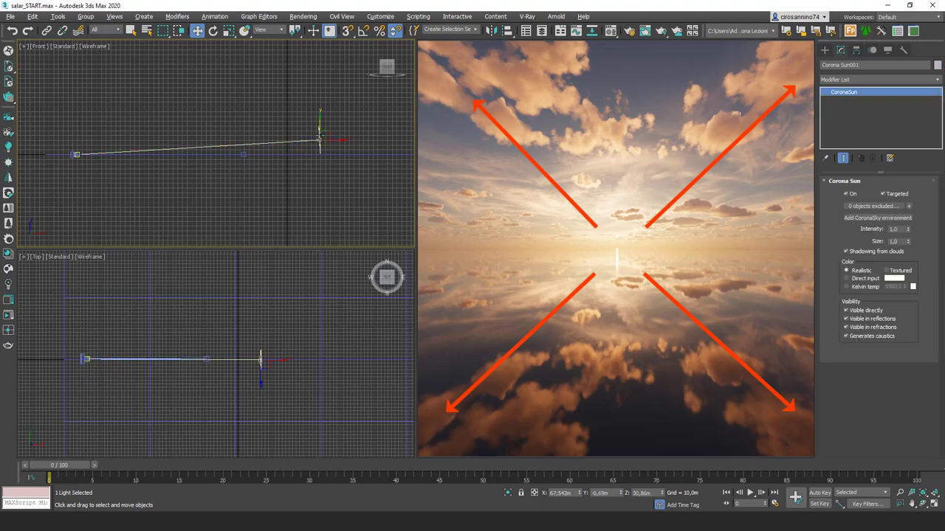
pyautogui.doubleClick(897, 240)
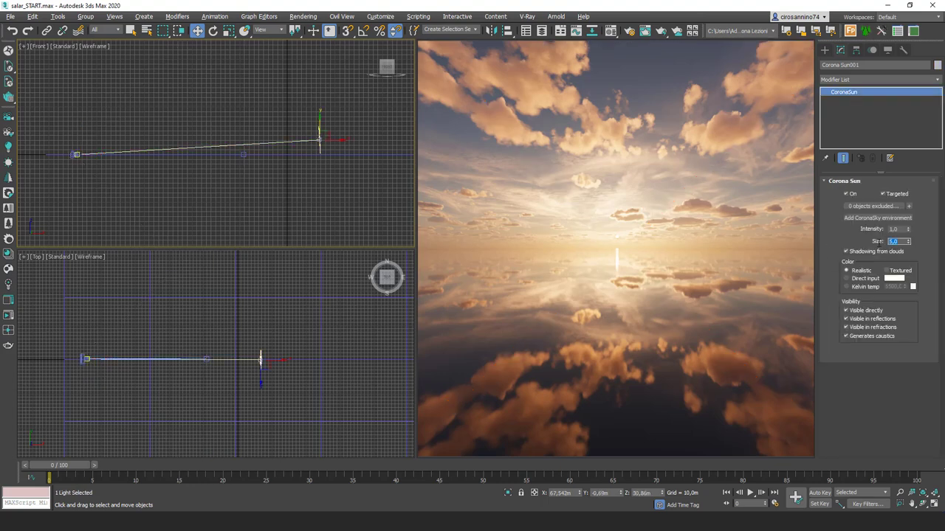
pyautogui.write('0')
pyautogui.press('Return')
# Enable Bloom and Glare in Render Setup's Camera settings with bloom intensity 3
pyautogui.click(629, 31)
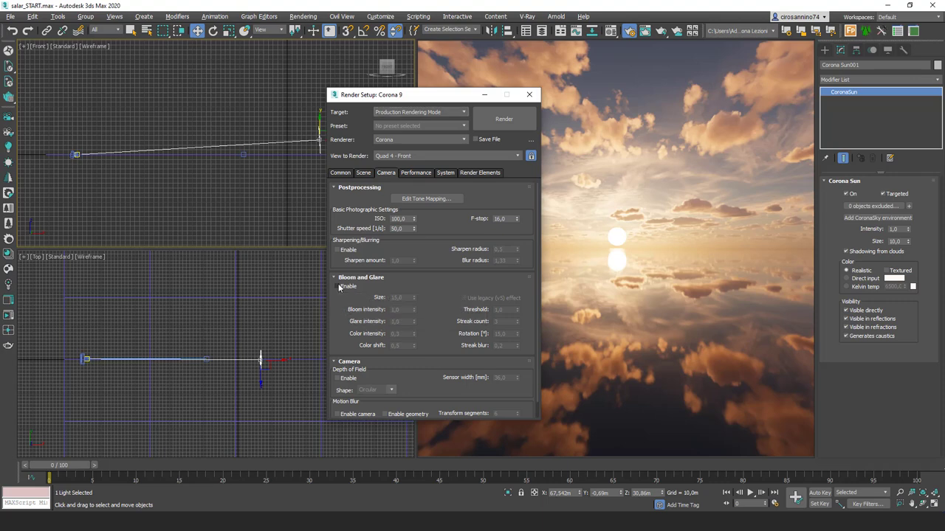
pyautogui.click(338, 286)
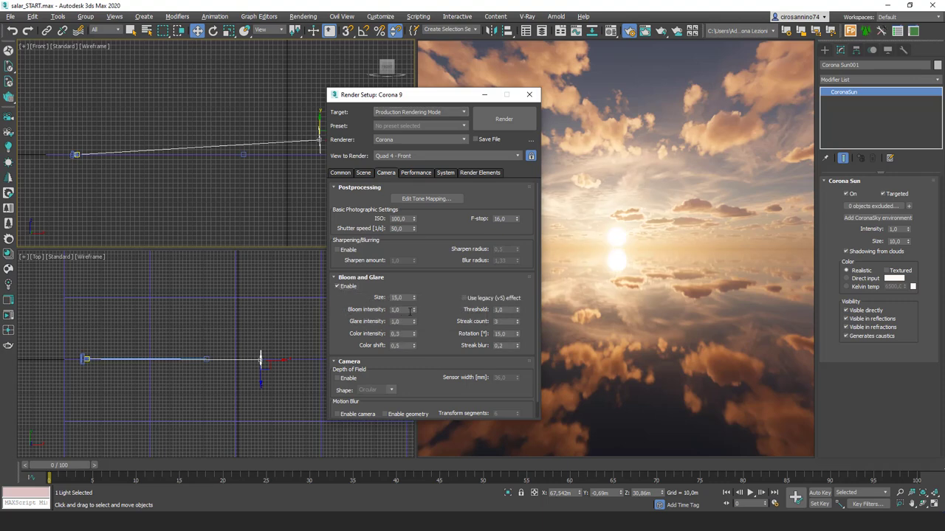
pyautogui.doubleClick(404, 310)
pyautogui.click(436, 313)
pyautogui.click(530, 96)
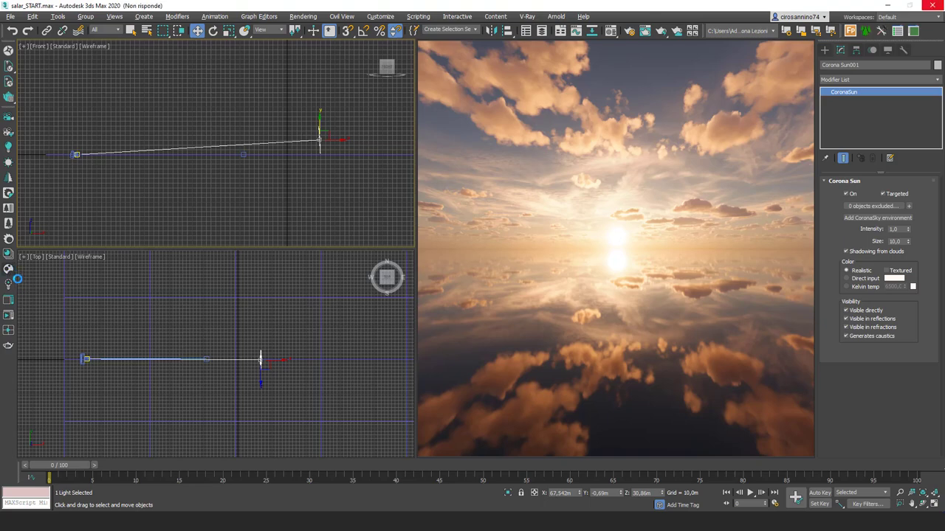
# Search Chaos Cosmos for 'people' and import the 00135 Nora 011 cyclist
pyautogui.click(8, 270)
pyautogui.click(170, 110)
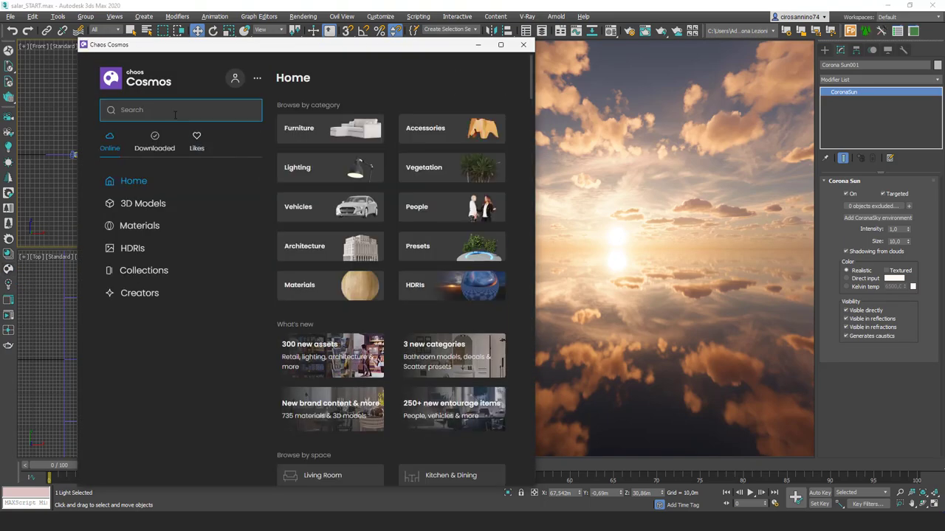
pyautogui.click(134, 144)
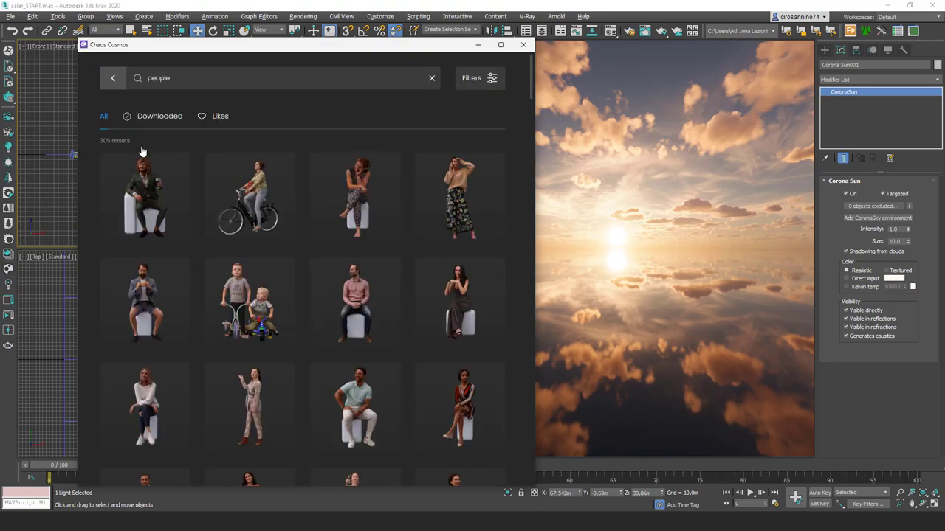
pyautogui.scroll(-10, 260, 224)
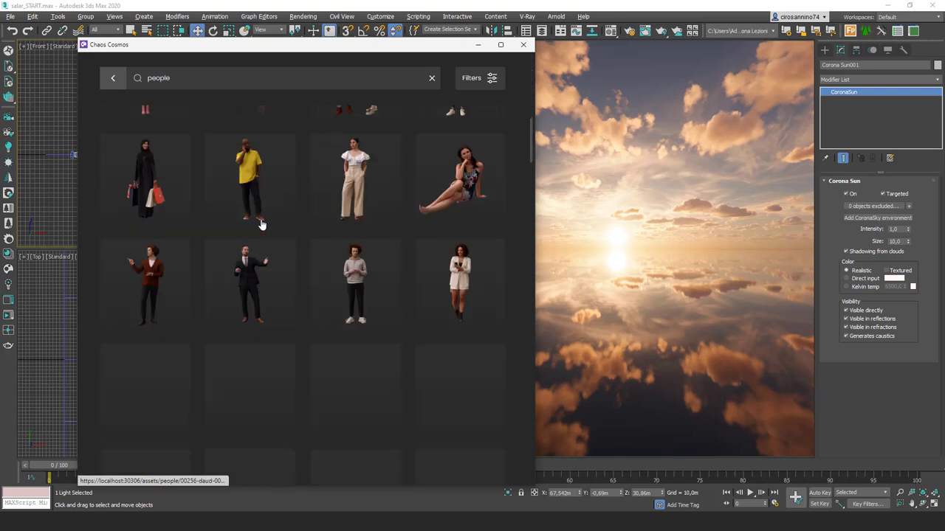
pyautogui.scroll(-15, 261, 225)
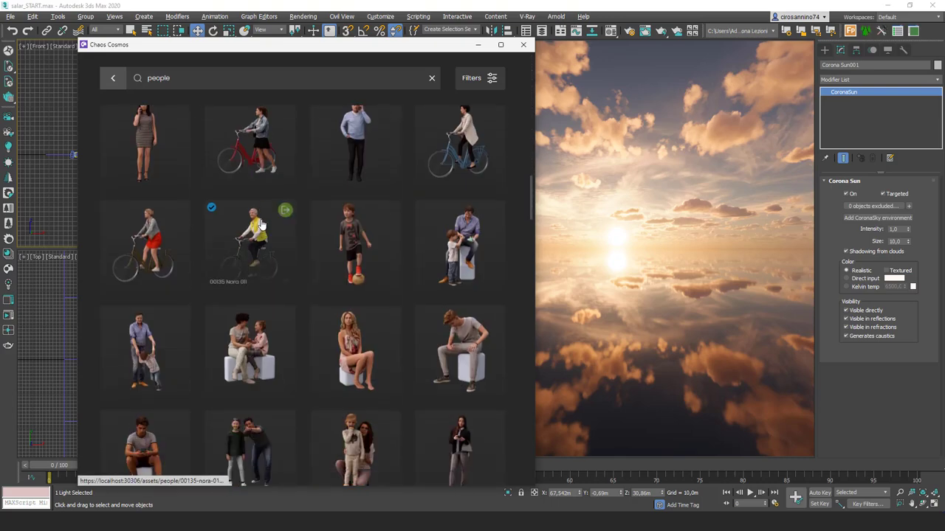
pyautogui.click(260, 225)
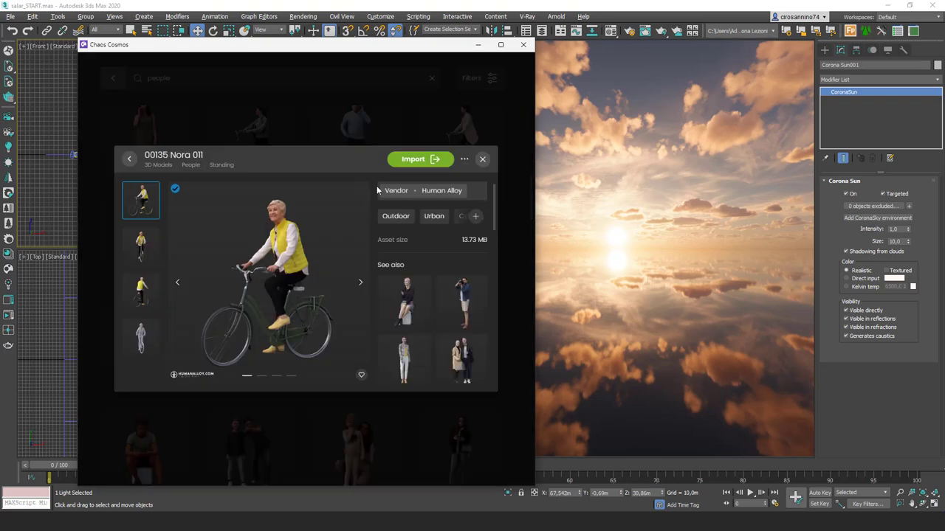
pyautogui.click(417, 159)
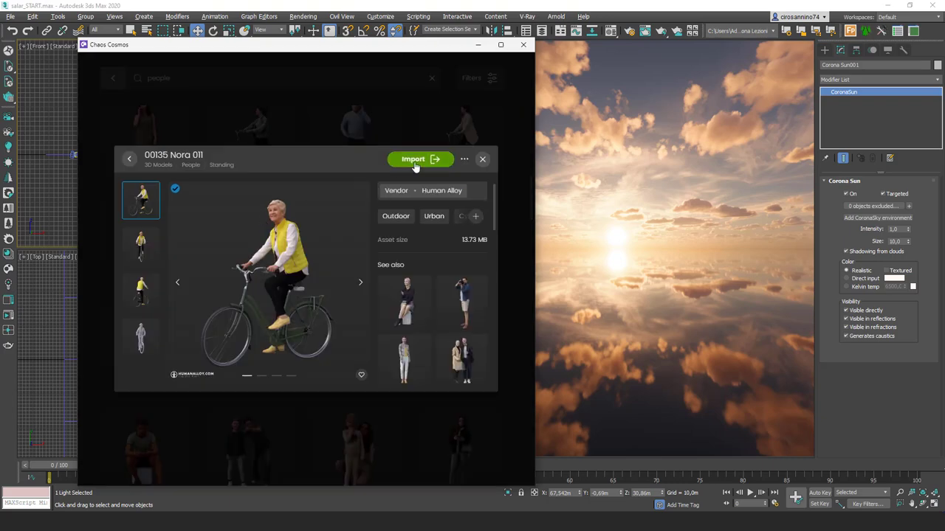
pyautogui.click(523, 44)
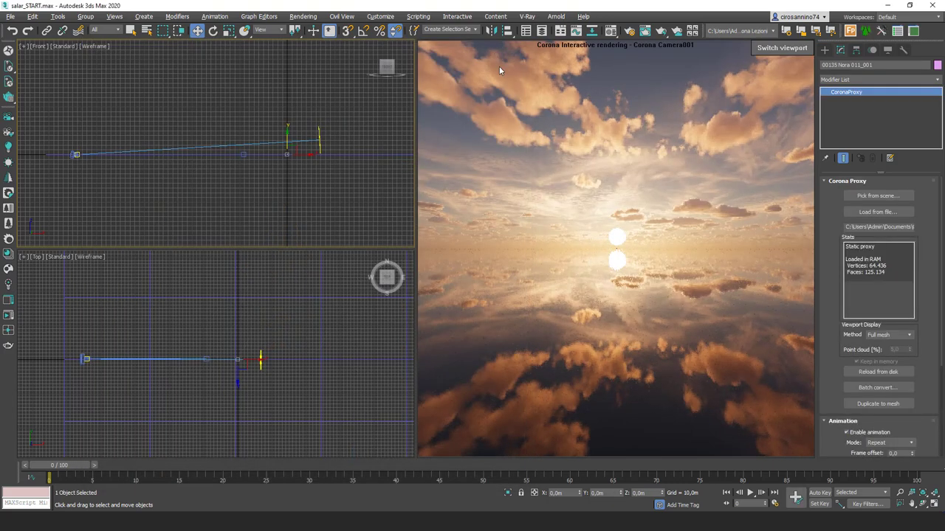
# Move the cyclist proxy left along X in the Front viewport
pyautogui.rightClick(288, 170)
pyautogui.click(289, 152)
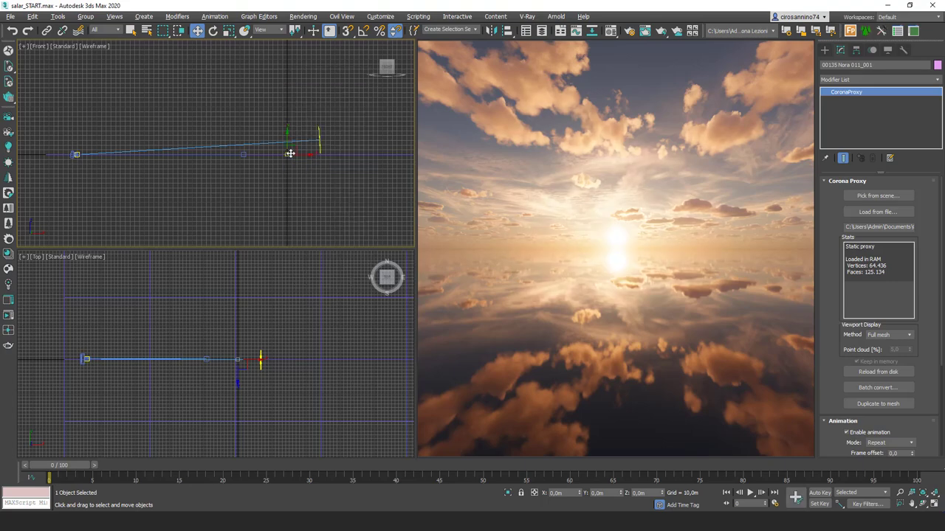
pyautogui.moveTo(301, 154); pyautogui.dragTo(103, 143)
pyautogui.scroll(2, 104, 143)
pyautogui.moveTo(103, 143); pyautogui.dragTo(189, 149, button='middle')
# In the Top view, push the cyclist far out toward the sun, just left of it
pyautogui.press('t')
pyautogui.moveTo(243, 192); pyautogui.dragTo(128, 142)
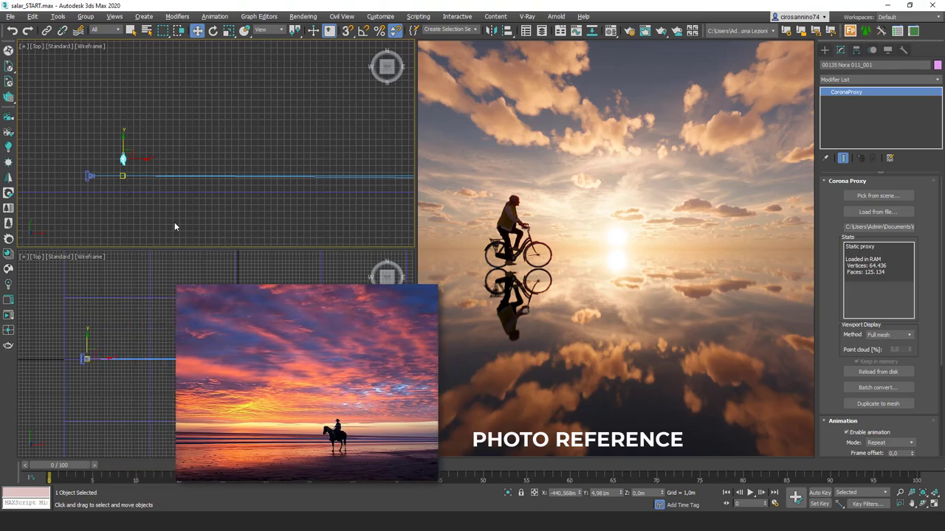
pyautogui.moveTo(167, 208); pyautogui.dragTo(197, 139, button='middle')
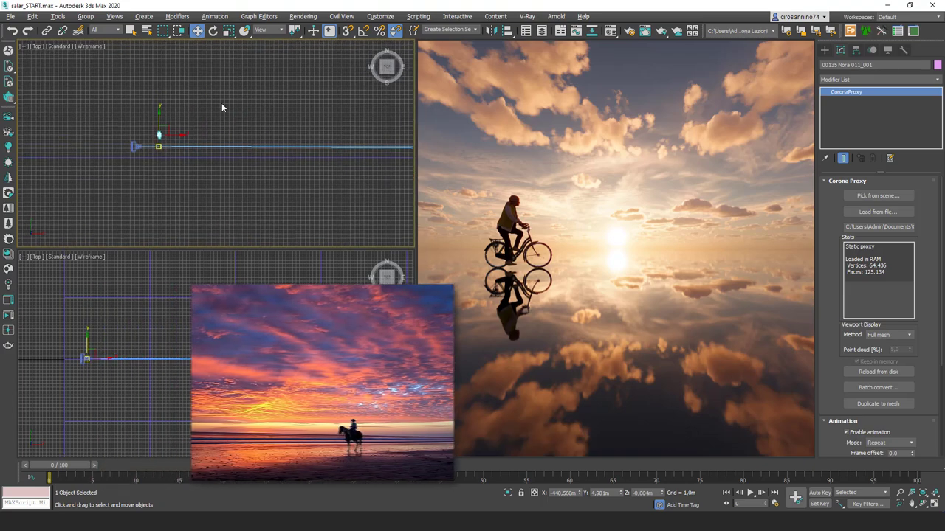
pyautogui.moveTo(174, 137); pyautogui.dragTo(249, 134)
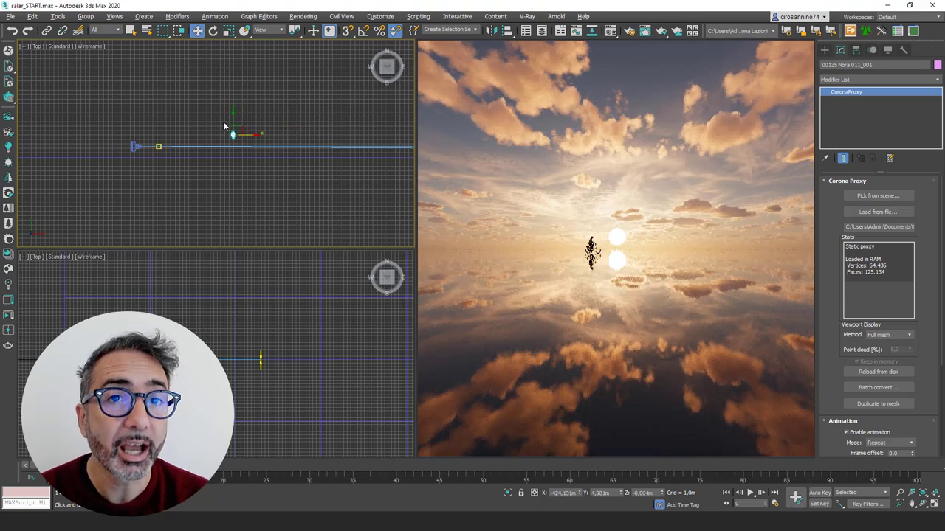
pyautogui.moveTo(233, 127)
pyautogui.mouseDown()
pyautogui.moveTo(196, 127)
pyautogui.moveTo(224, 131)
pyautogui.mouseUp()
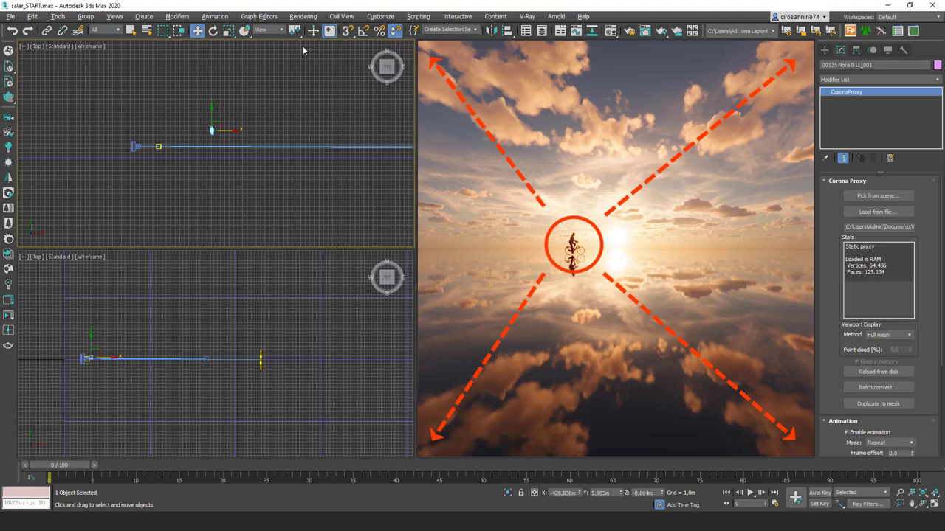
# Set the Corona tone-mapping white balance to 8000 from Render Setup
pyautogui.click(632, 32)
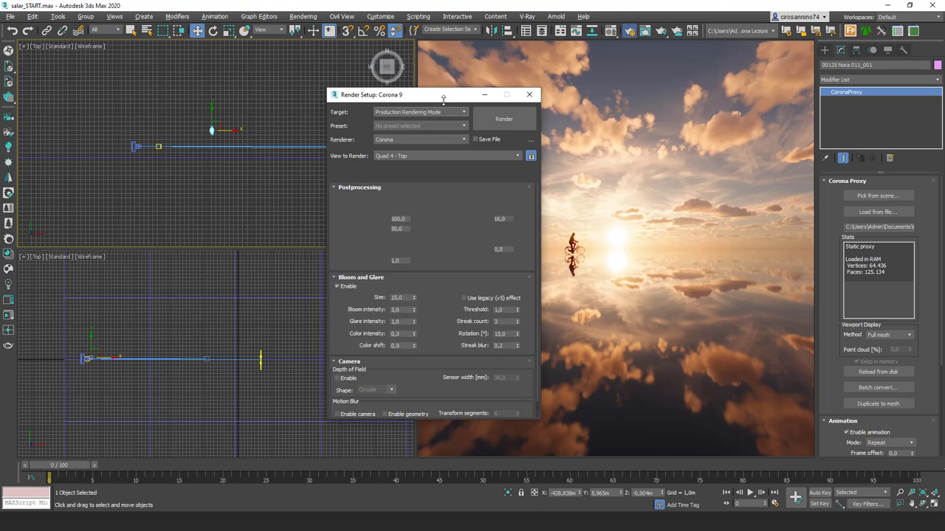
pyautogui.moveTo(434, 98); pyautogui.dragTo(240, 105)
pyautogui.click(229, 205)
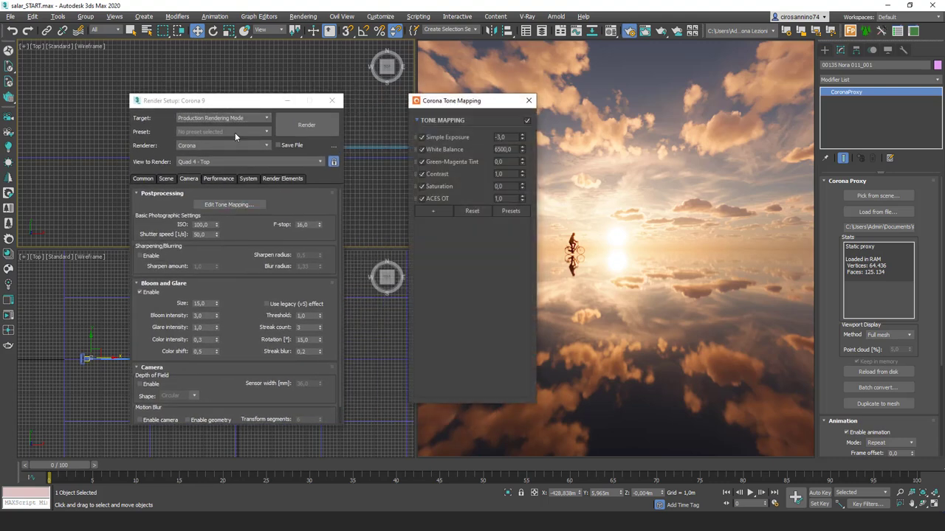
pyautogui.moveTo(521, 149); pyautogui.dragTo(521, 85)
pyautogui.doubleClick(507, 149)
pyautogui.write('8000')
pyautogui.press('Return')
# Set tone-mapping contrast to 2, then bring up the Material Editor
pyautogui.doubleClick(504, 174)
pyautogui.write('2')
pyautogui.press('Return')
pyautogui.click(529, 101)
pyautogui.click(610, 33)
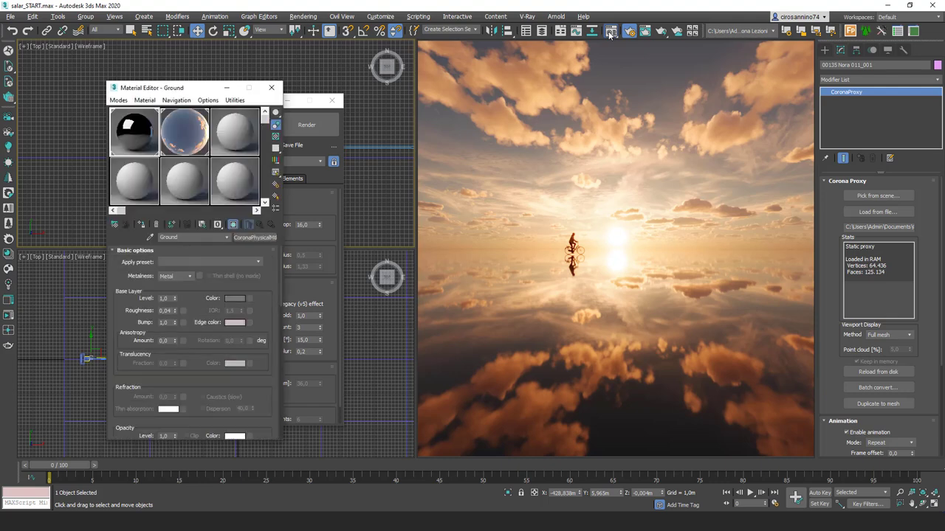
# In the Corona Sky clouds, set Variety and Cirrus amount to 0.8 and raise Amount to 0.6
pyautogui.click(197, 135)
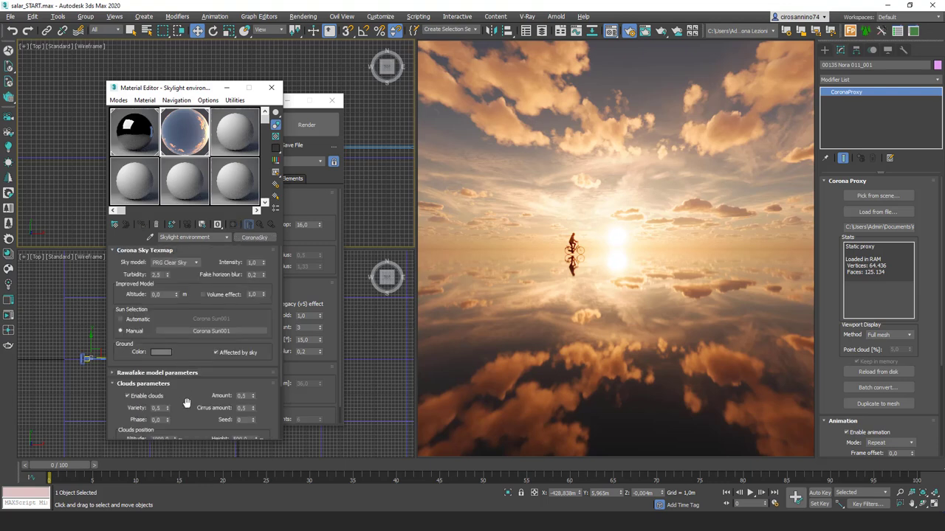
pyautogui.scroll(-2, 203, 309)
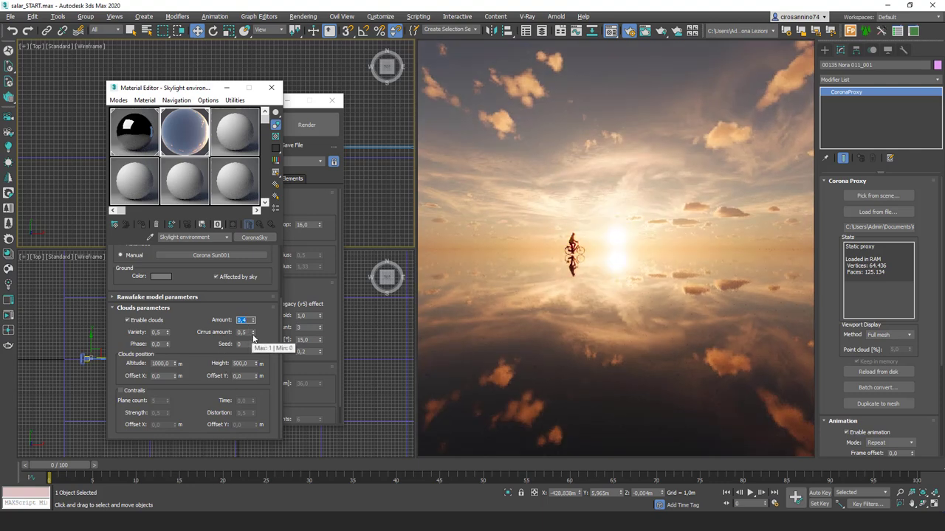
pyautogui.click(157, 332)
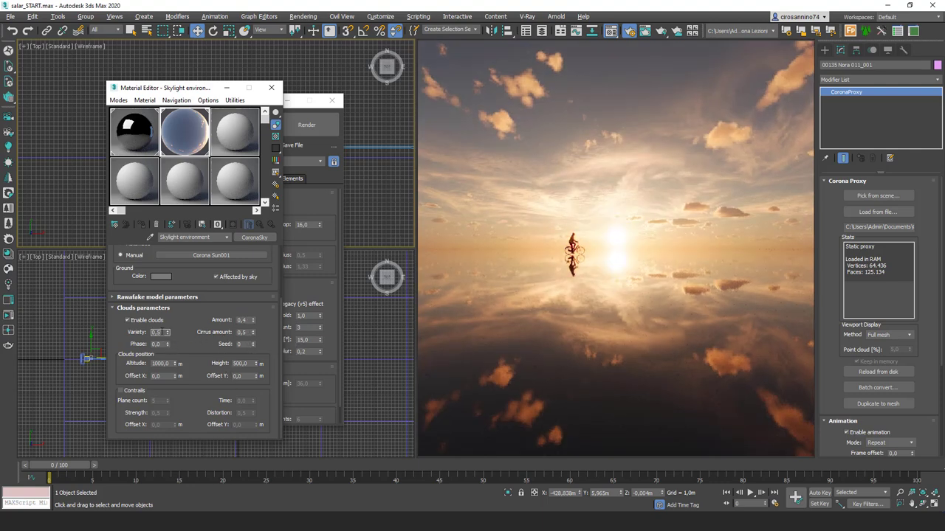
pyautogui.click(244, 332)
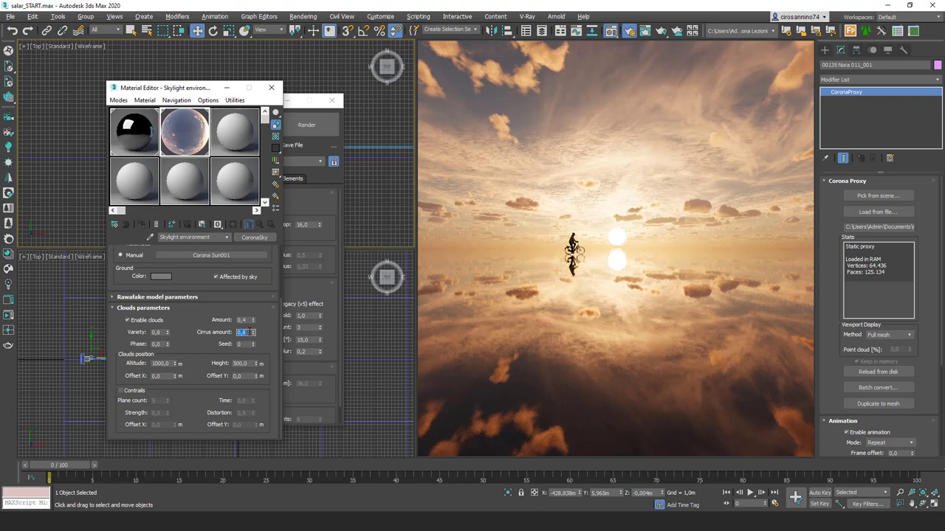
pyautogui.moveTo(252, 320); pyautogui.dragTo(252, 310)
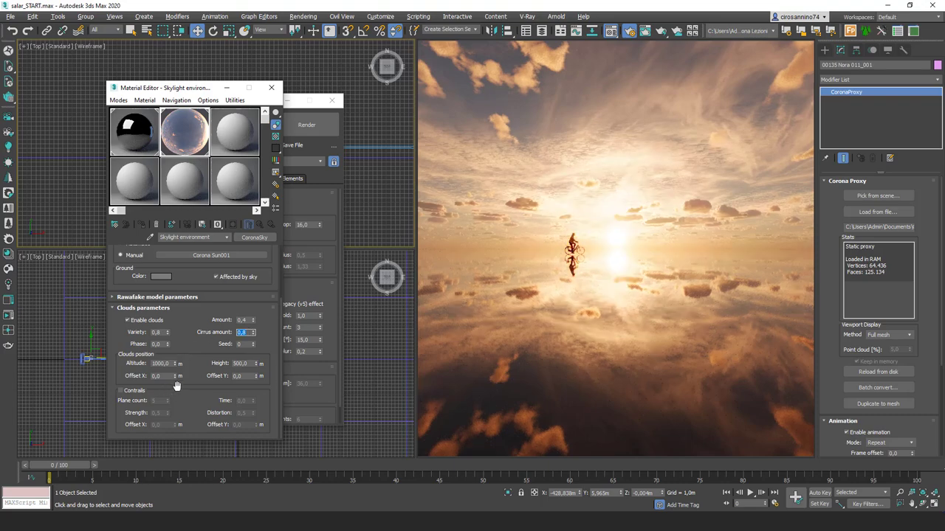
# Set the clouds' Offset X to 3000 m and begin entering a new cloud Amount
pyautogui.click(168, 369)
pyautogui.press('Tab')
pyautogui.write('500')
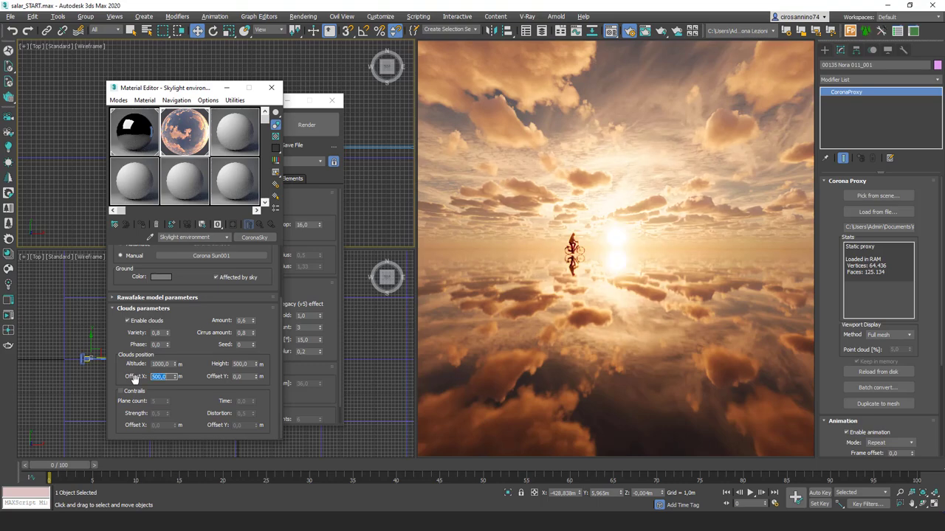
pyautogui.write('1000')
pyautogui.press('Return')
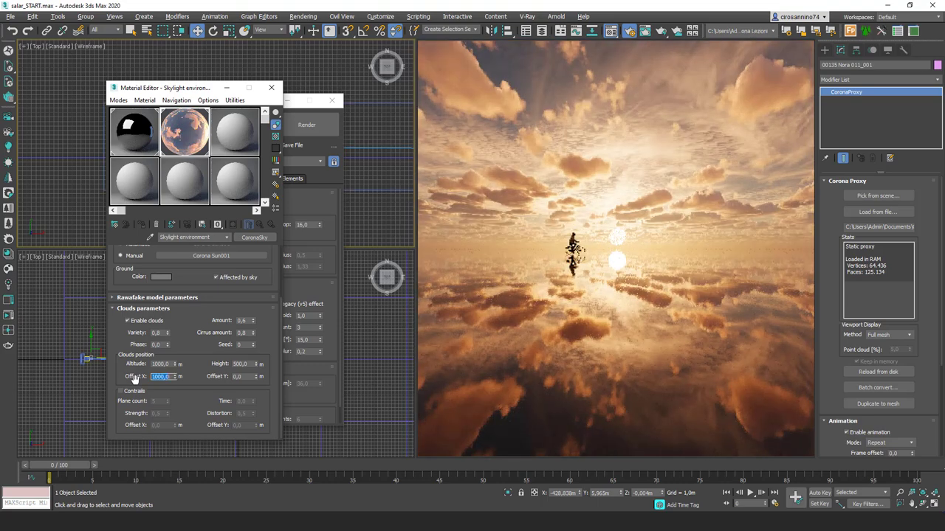
pyautogui.write('3000')
pyautogui.press('Return')
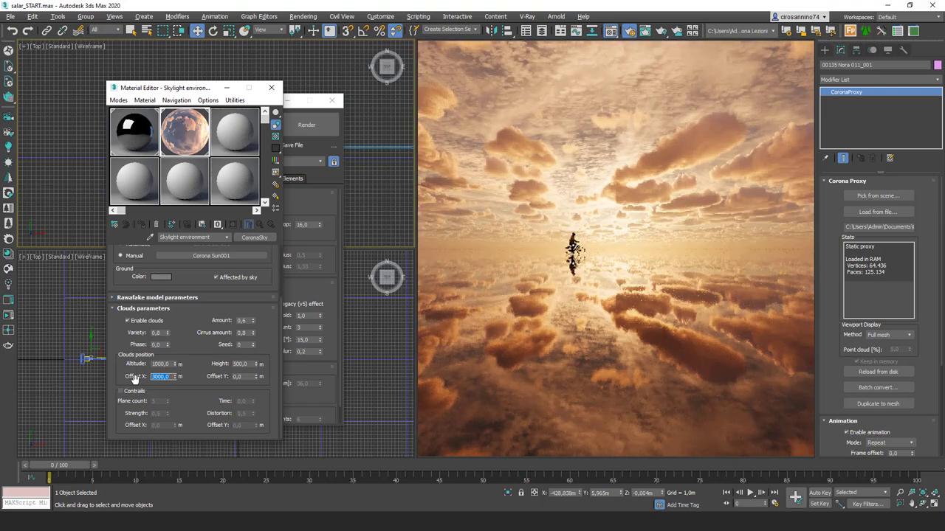
pyautogui.doubleClick(242, 321)
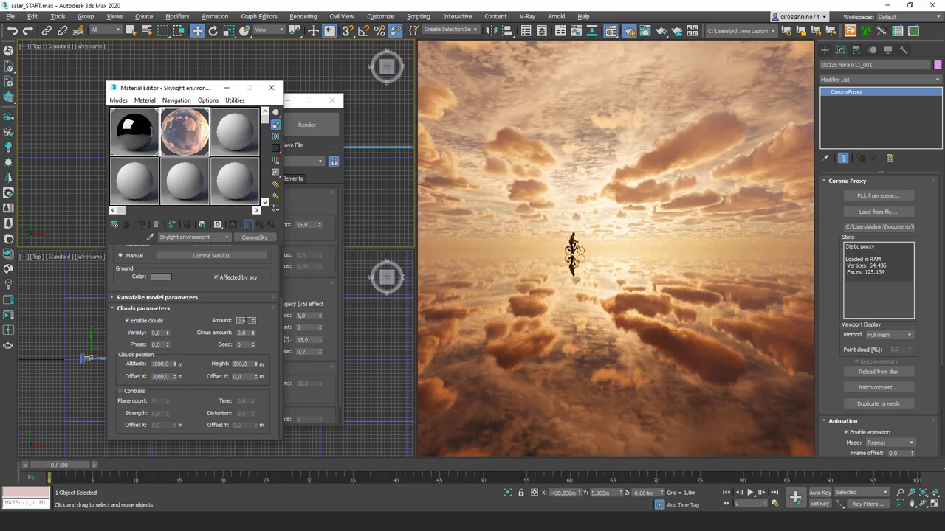
pyautogui.write('0,')
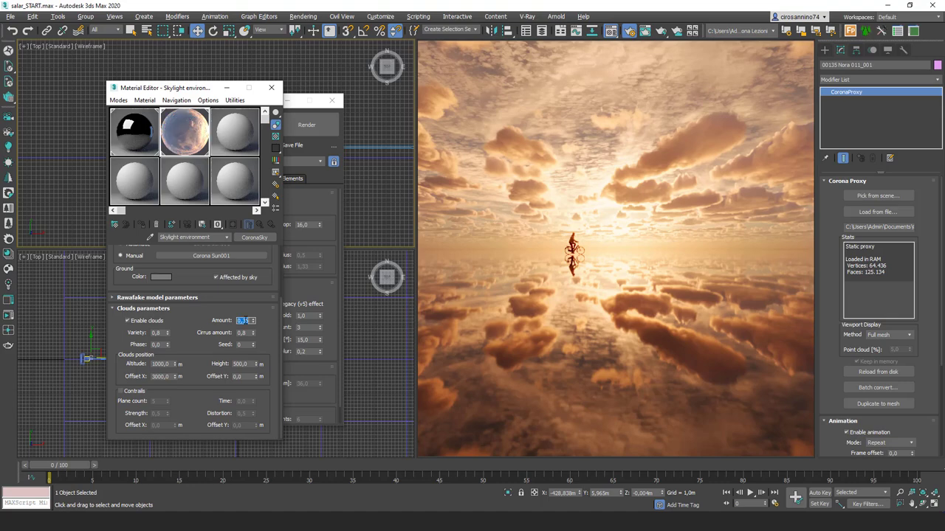